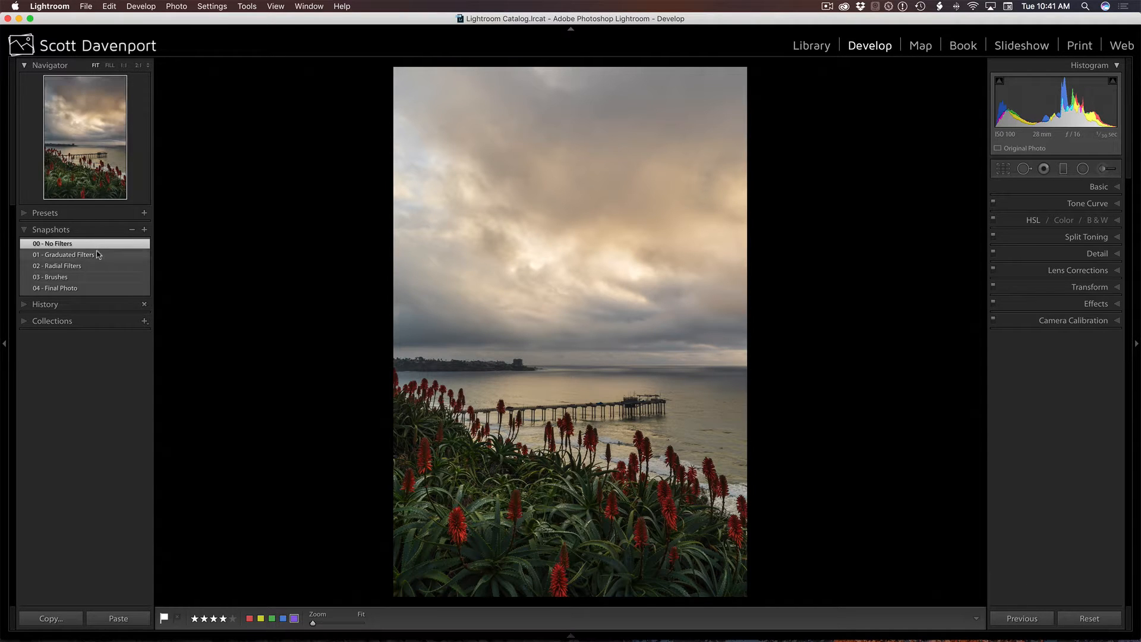
Step: Load the 01 - Graduated Filters snapshot and examine the settings of its graduated filters over the sky, horizon and both photo edges
{"action": "left_click", "coordinate": [98, 258]}
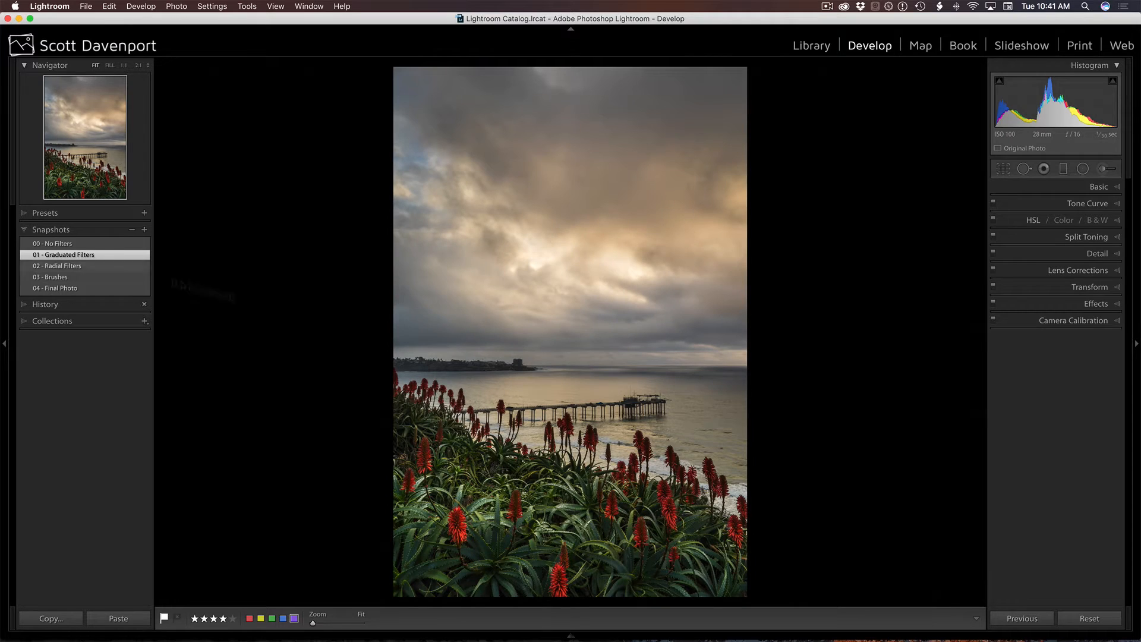
{"action": "left_click", "coordinate": [1059, 171]}
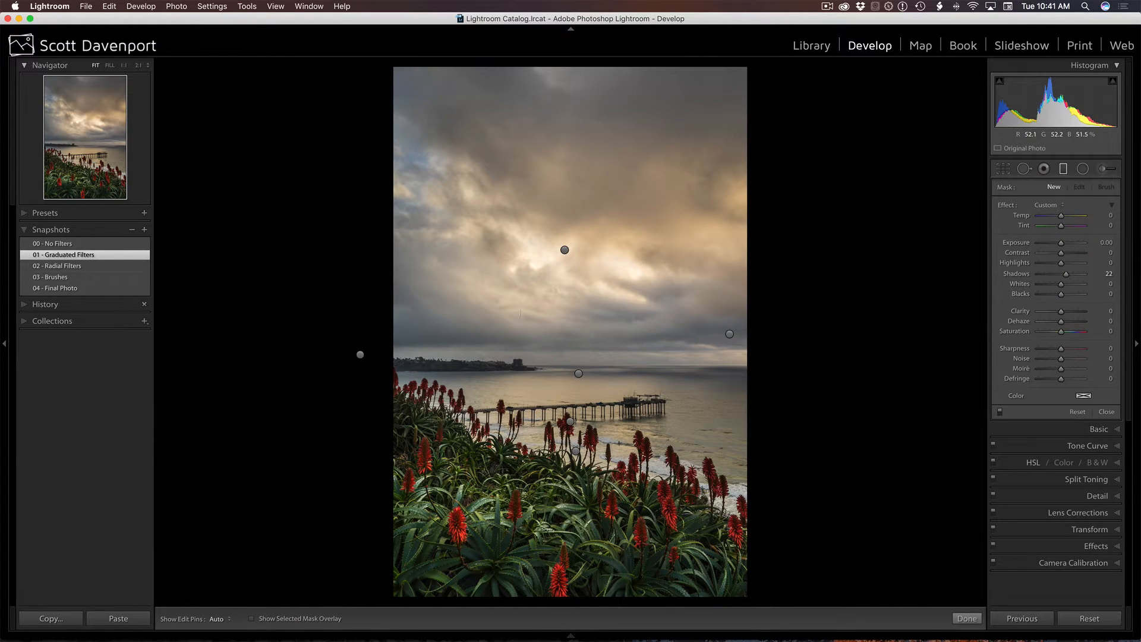
{"action": "left_click", "coordinate": [564, 250]}
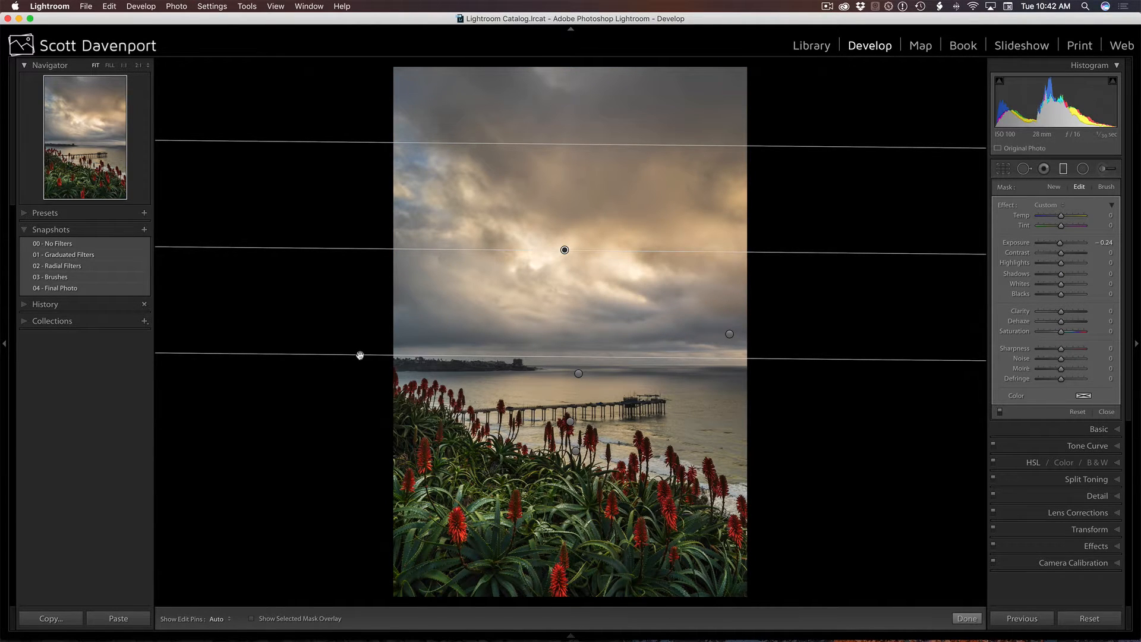
{"action": "left_click", "coordinate": [578, 373]}
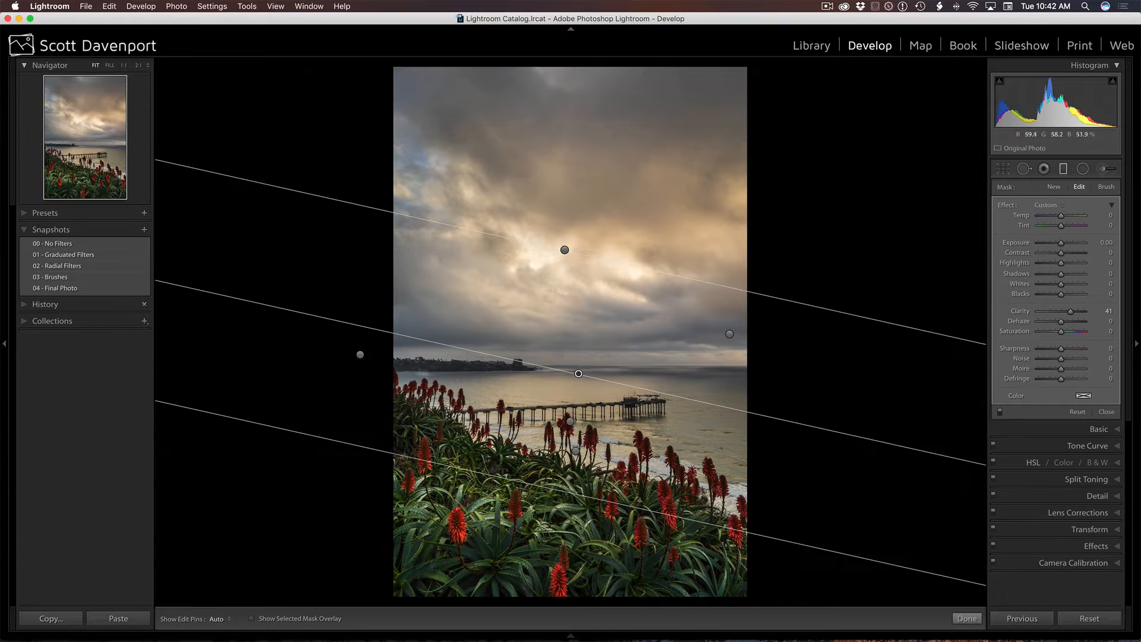
{"action": "left_click", "coordinate": [360, 354]}
{"action": "mouse_move", "coordinate": [360, 355]}
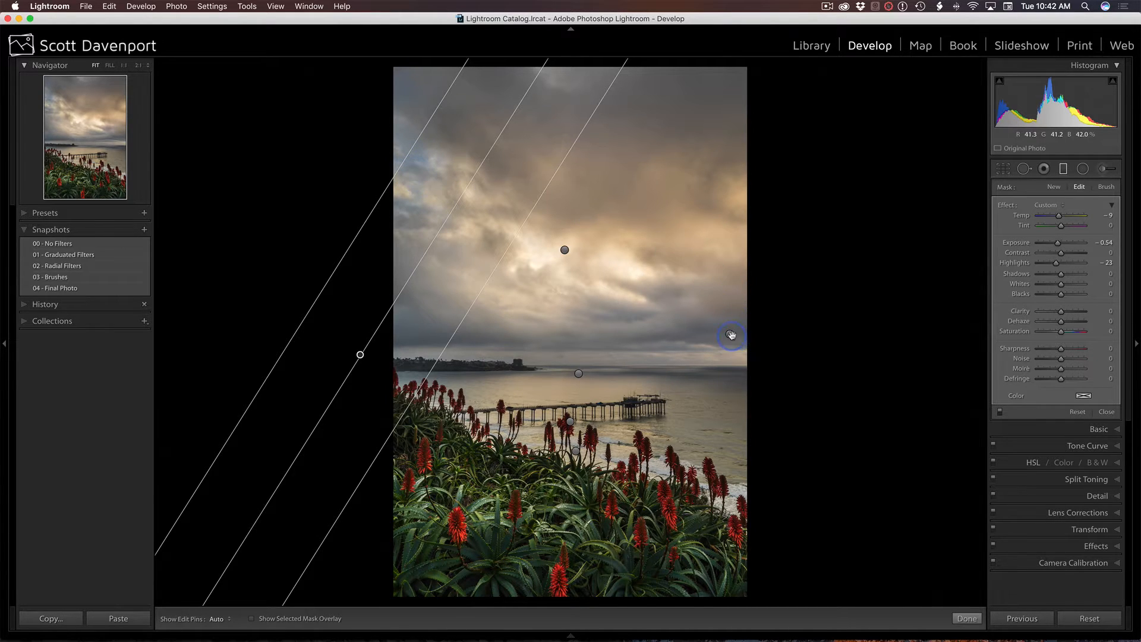
{"action": "left_click", "coordinate": [729, 334]}
{"action": "mouse_move", "coordinate": [730, 335]}
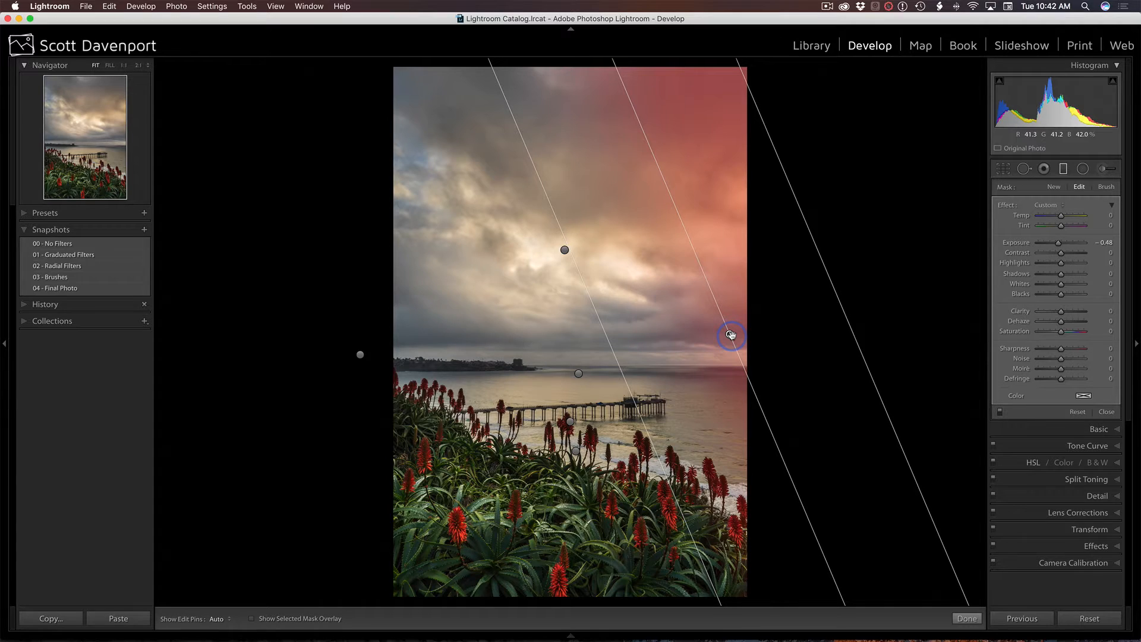
Step: Review the mask coverage of the central sky graduated filter and revisit the one darkening the photo's right edge
{"action": "left_click", "coordinate": [565, 249]}
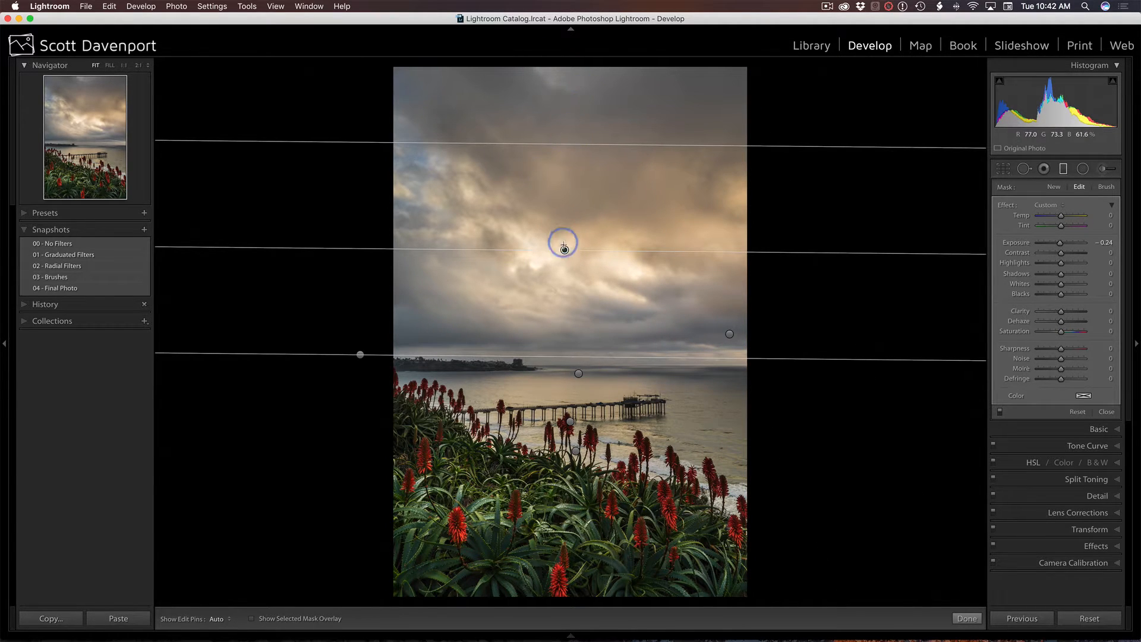
{"action": "mouse_move", "coordinate": [564, 250]}
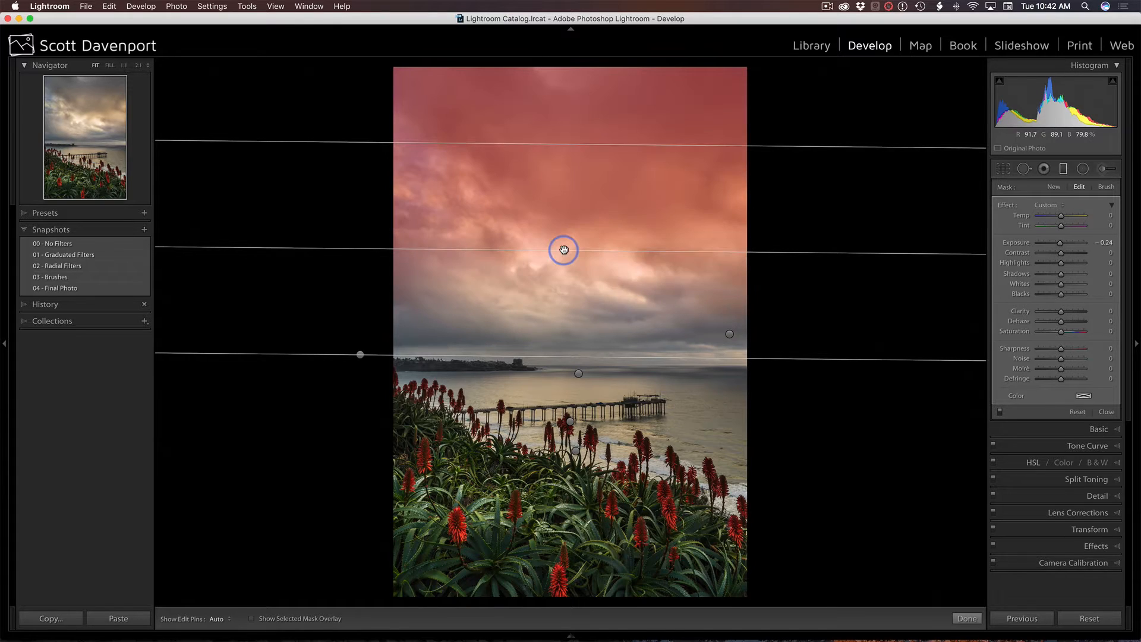
{"action": "left_click", "coordinate": [729, 334]}
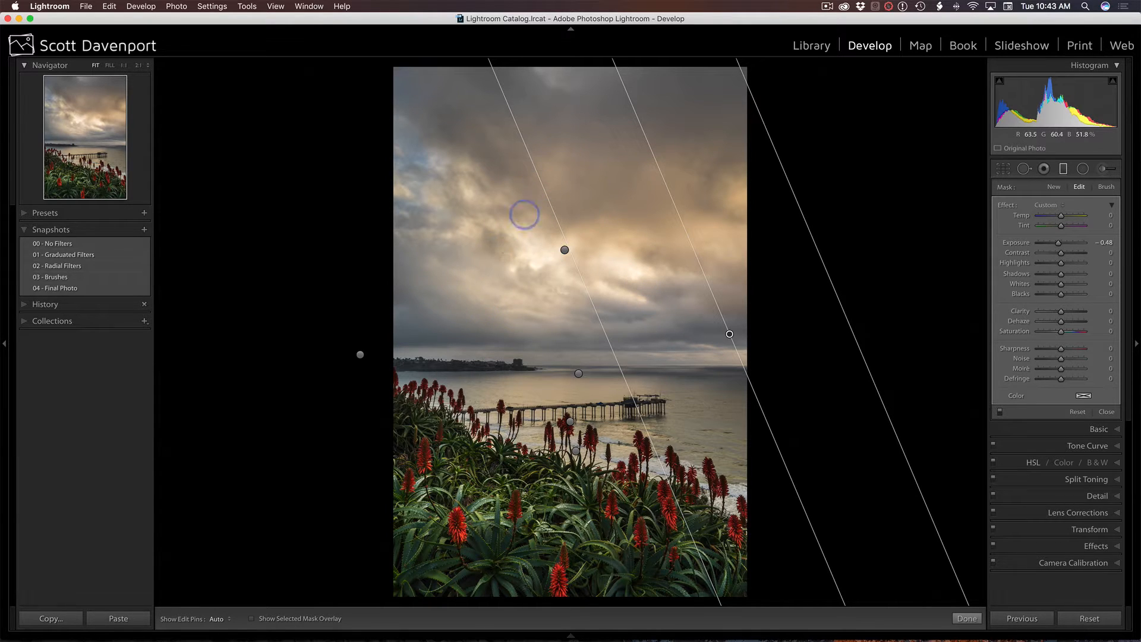
Step: Delete the Clarity graduated filter at the horizon and undo the deletion
{"action": "left_click", "coordinate": [578, 375]}
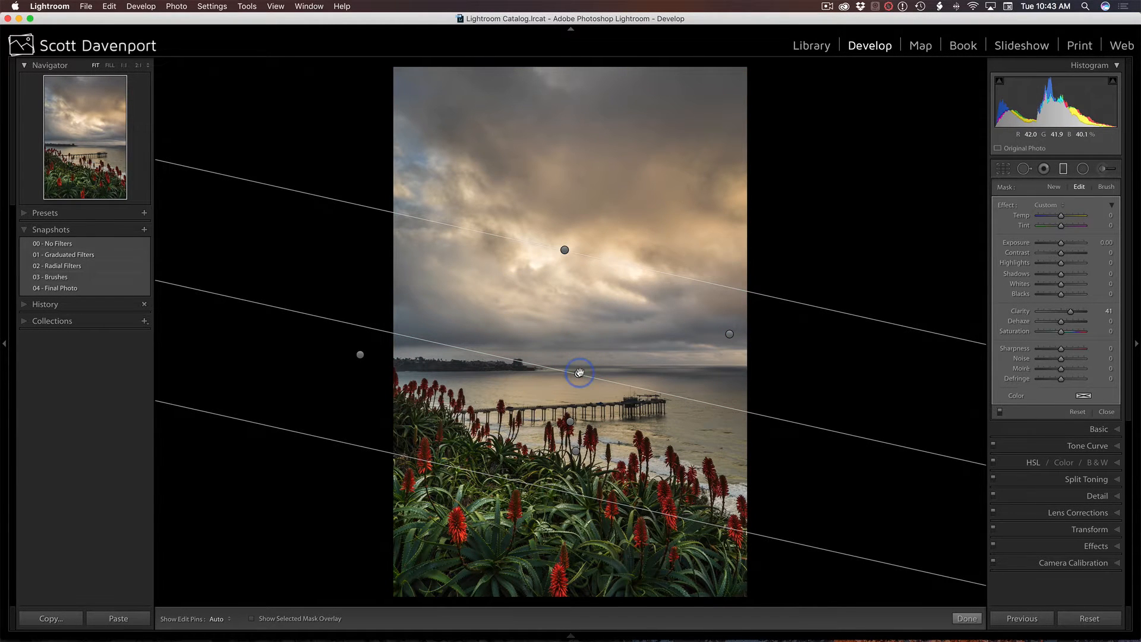
{"action": "key", "text": "Delete"}
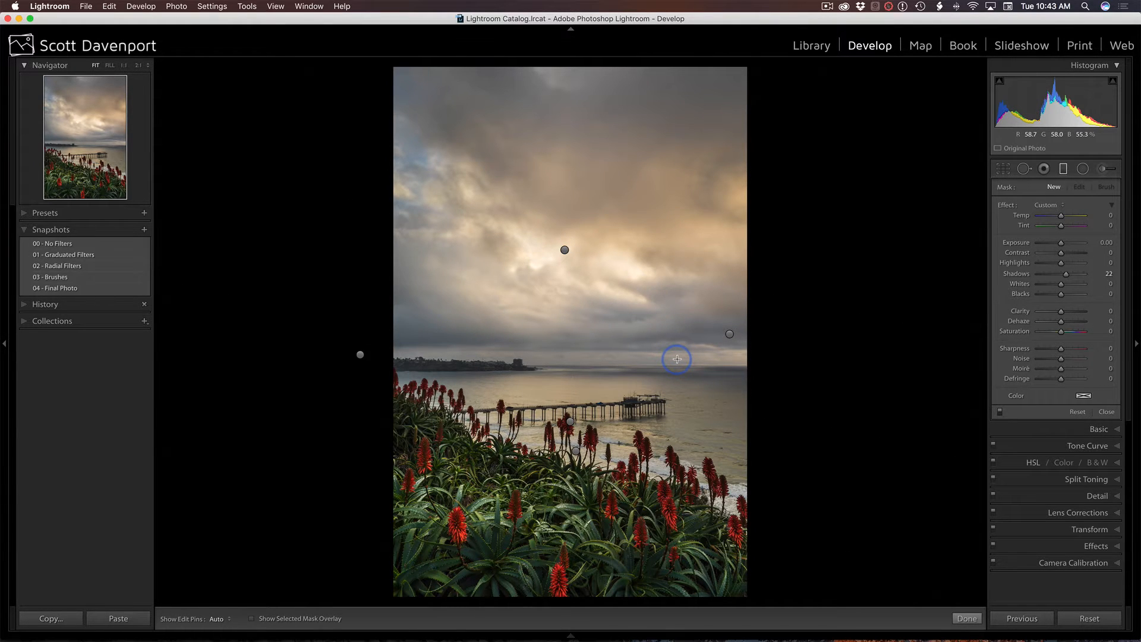
{"action": "key", "text": "super+z"}
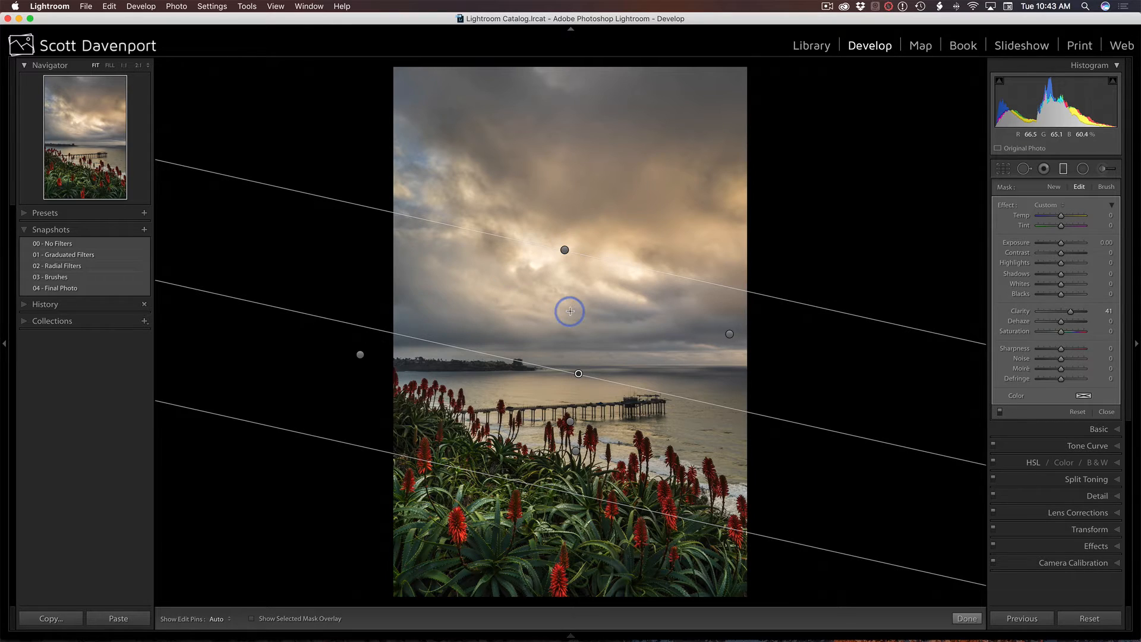
Step: Examine the two graduated filters on the foreground flowers, and compare the 00 - No Filters and 01 - Graduated Filters snapshots
{"action": "left_click", "coordinate": [573, 451]}
{"action": "mouse_move", "coordinate": [574, 452]}
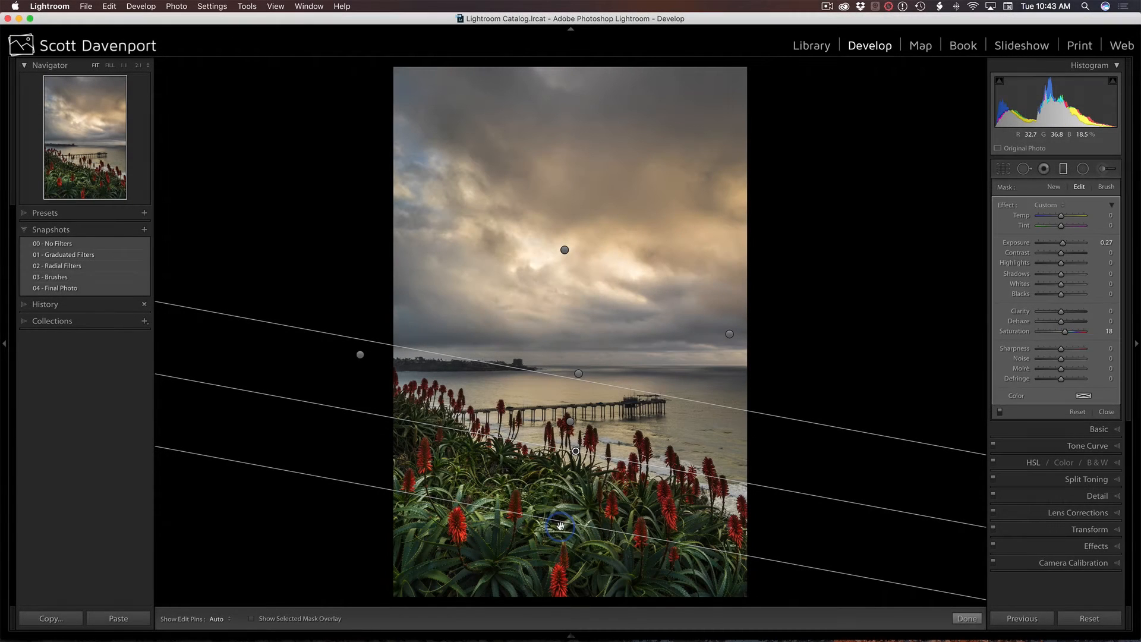
{"action": "left_click", "coordinate": [569, 421]}
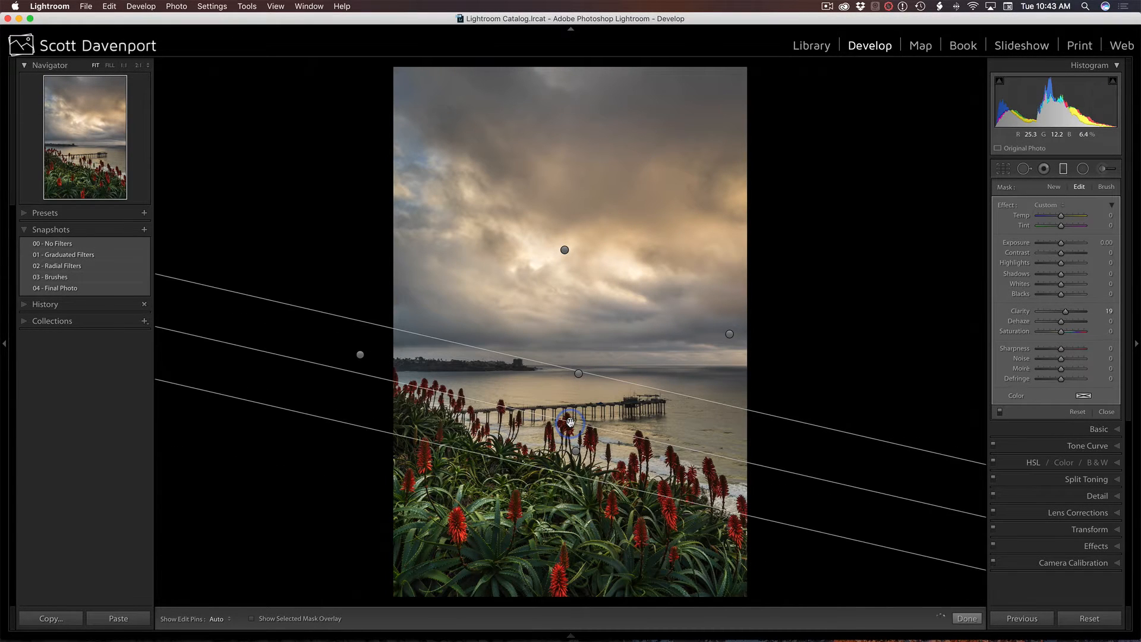
{"action": "mouse_move", "coordinate": [570, 421]}
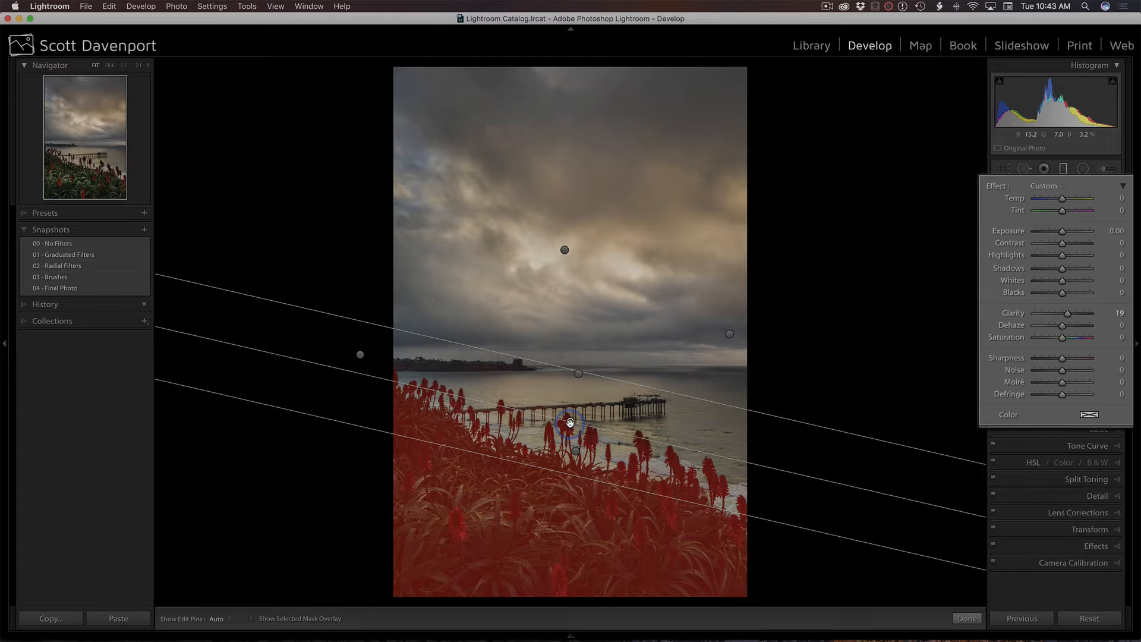
{"action": "left_click", "coordinate": [576, 451]}
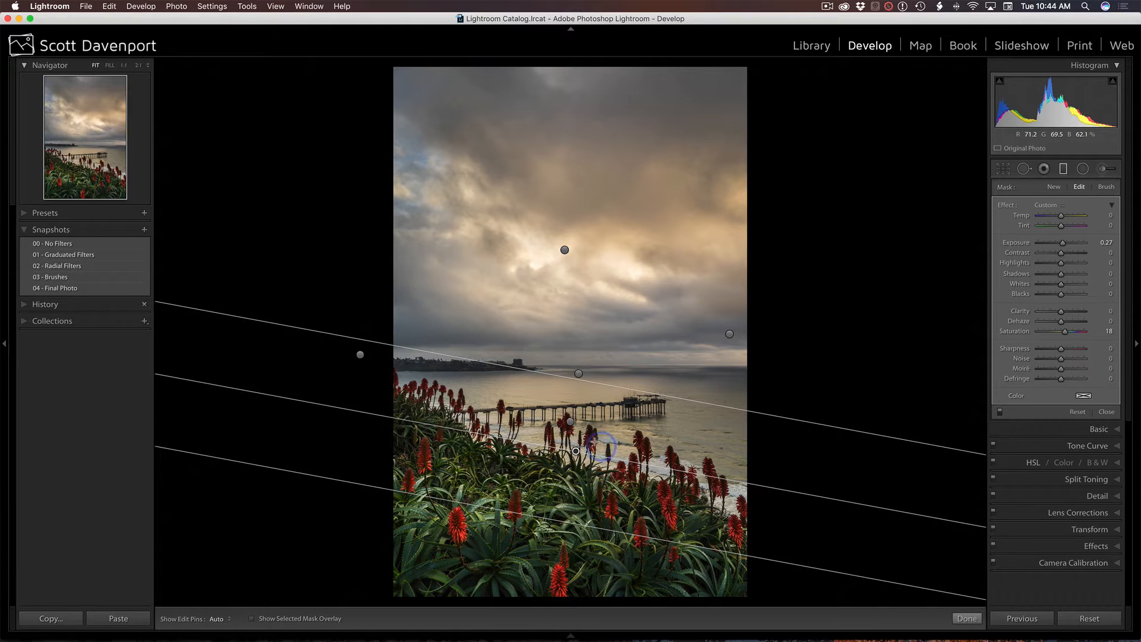
{"action": "left_click", "coordinate": [570, 422]}
{"action": "mouse_move", "coordinate": [570, 421]}
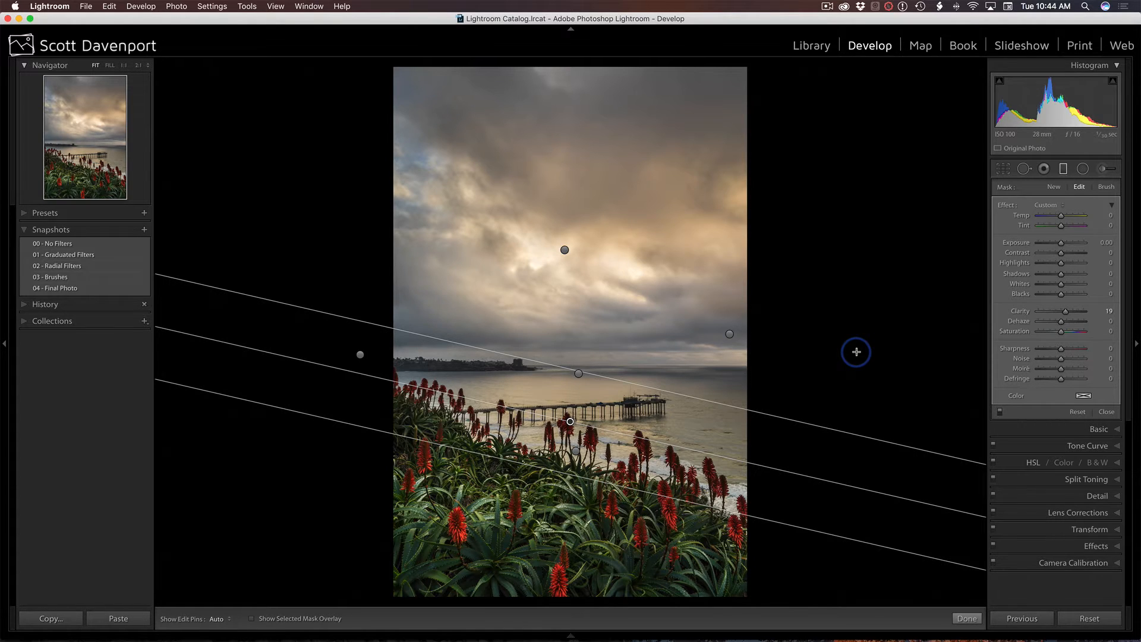
{"action": "left_click", "coordinate": [74, 246]}
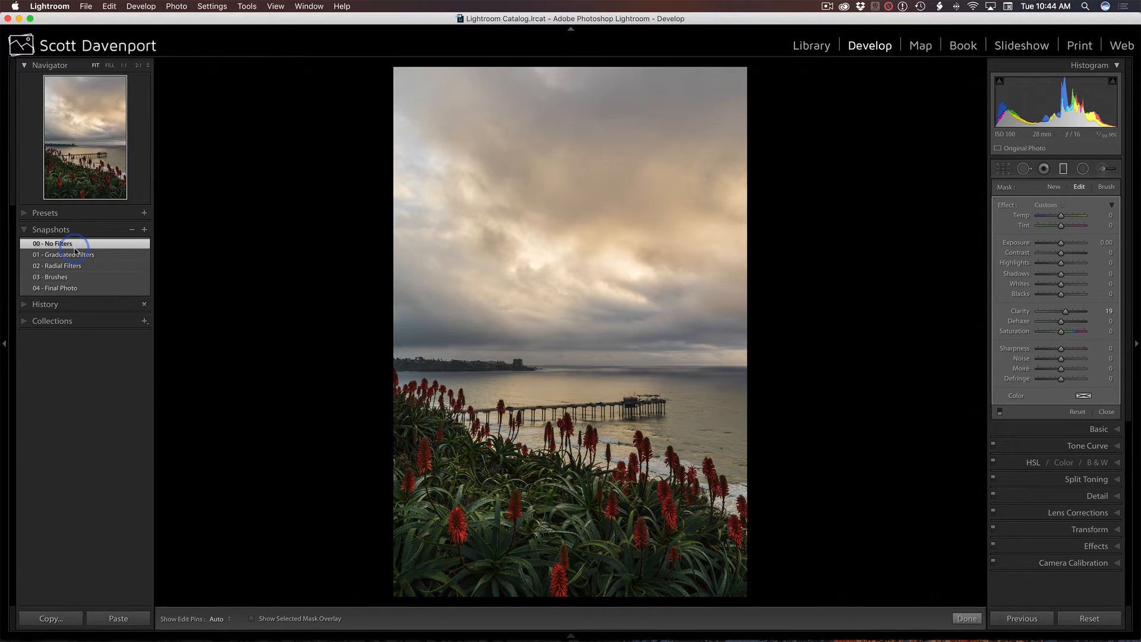
{"action": "left_click", "coordinate": [75, 256]}
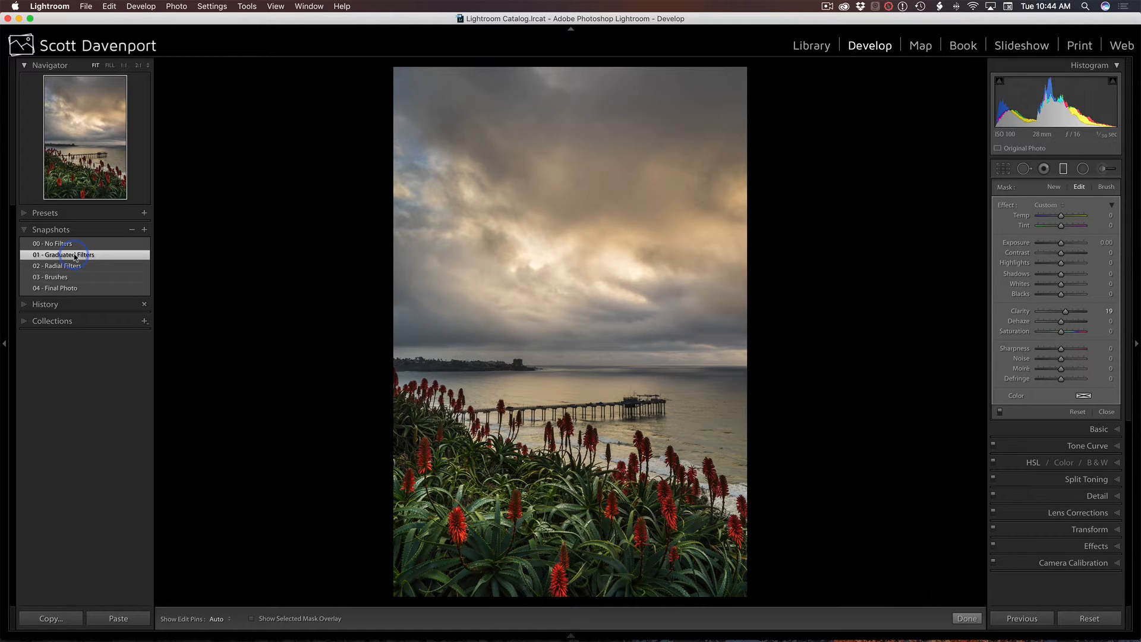
Step: Examine the foreground, pier and cloud radial filters in the 02 - Radial Filters snapshot, and compare it with 01 - Graduated Filters
{"action": "left_click", "coordinate": [75, 266]}
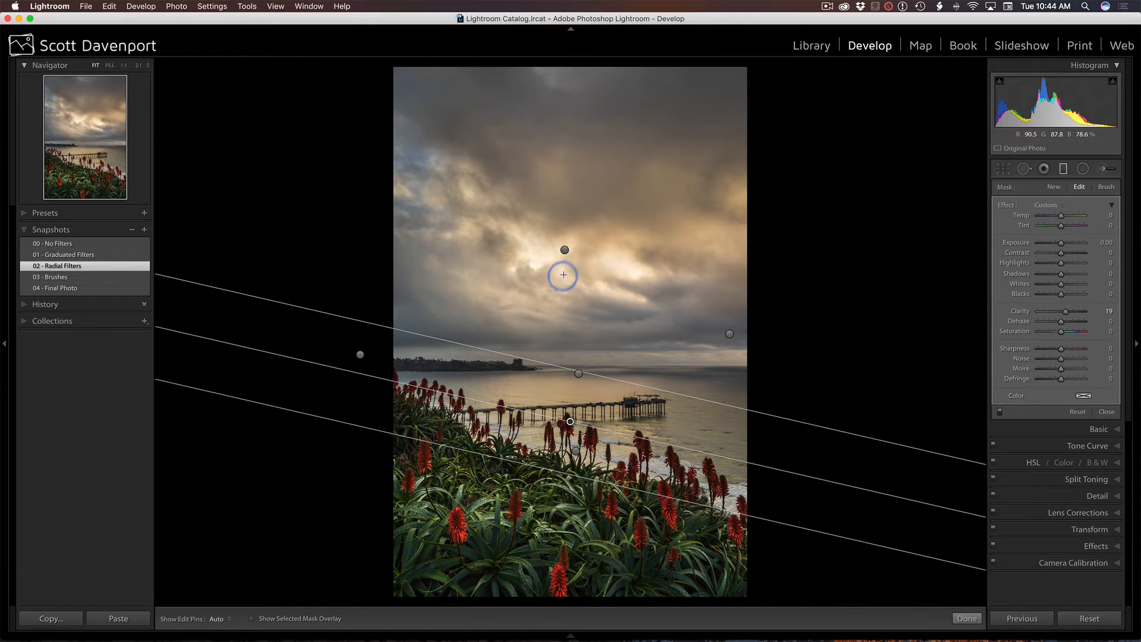
{"action": "left_click", "coordinate": [1084, 168]}
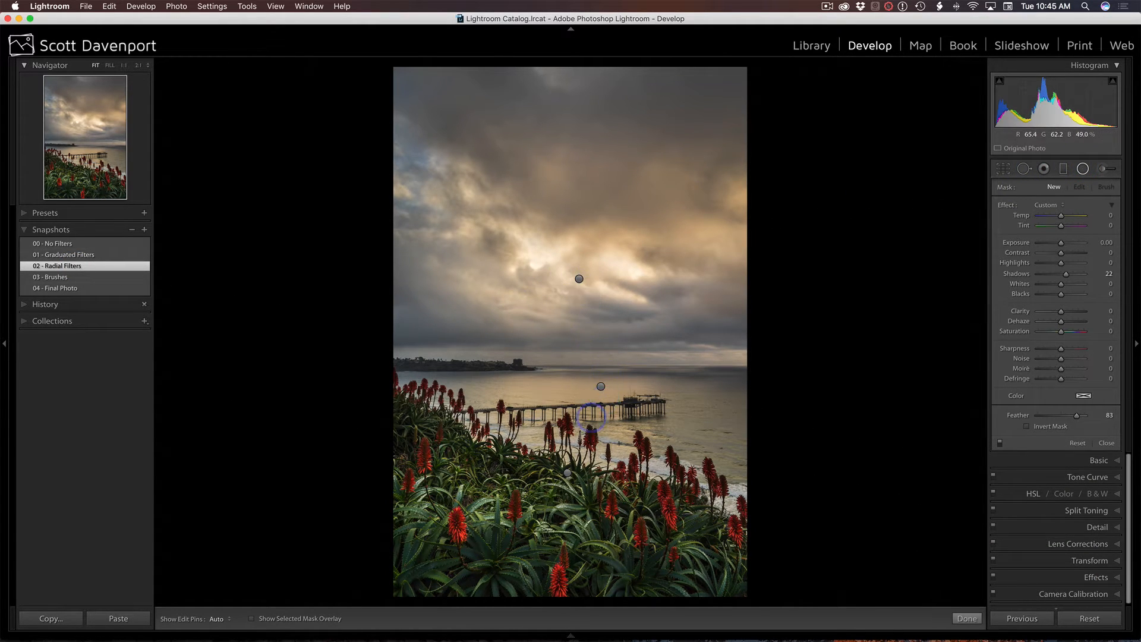
{"action": "left_click", "coordinate": [567, 472]}
{"action": "mouse_move", "coordinate": [567, 472]}
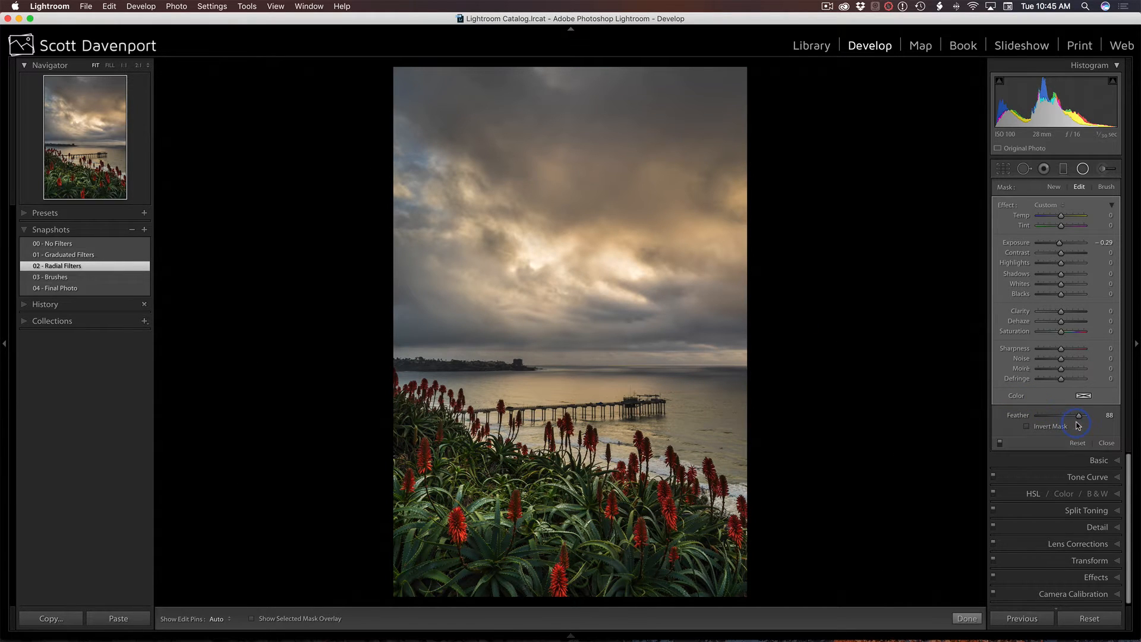
{"action": "left_click", "coordinate": [601, 386]}
{"action": "mouse_move", "coordinate": [601, 386]}
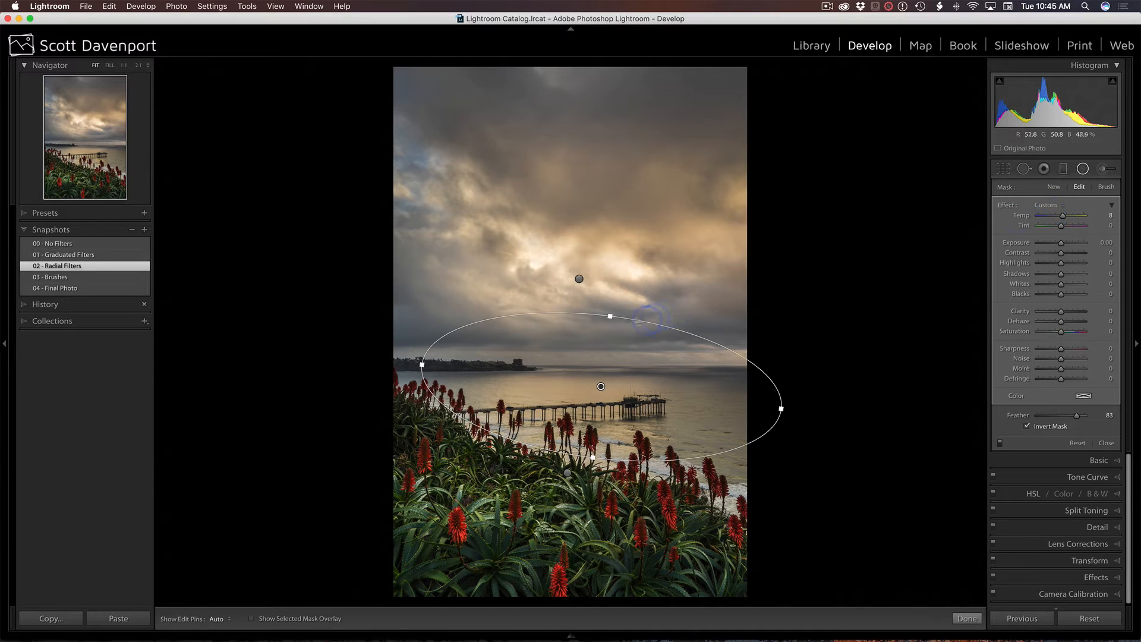
{"action": "left_click", "coordinate": [580, 278]}
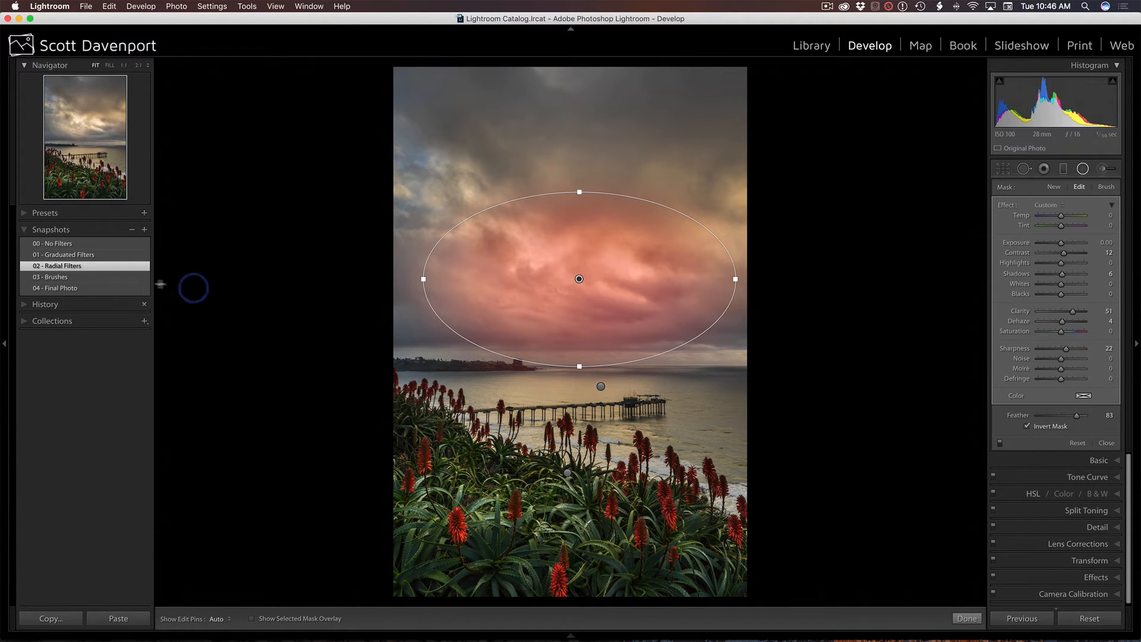
{"action": "left_click", "coordinate": [88, 256]}
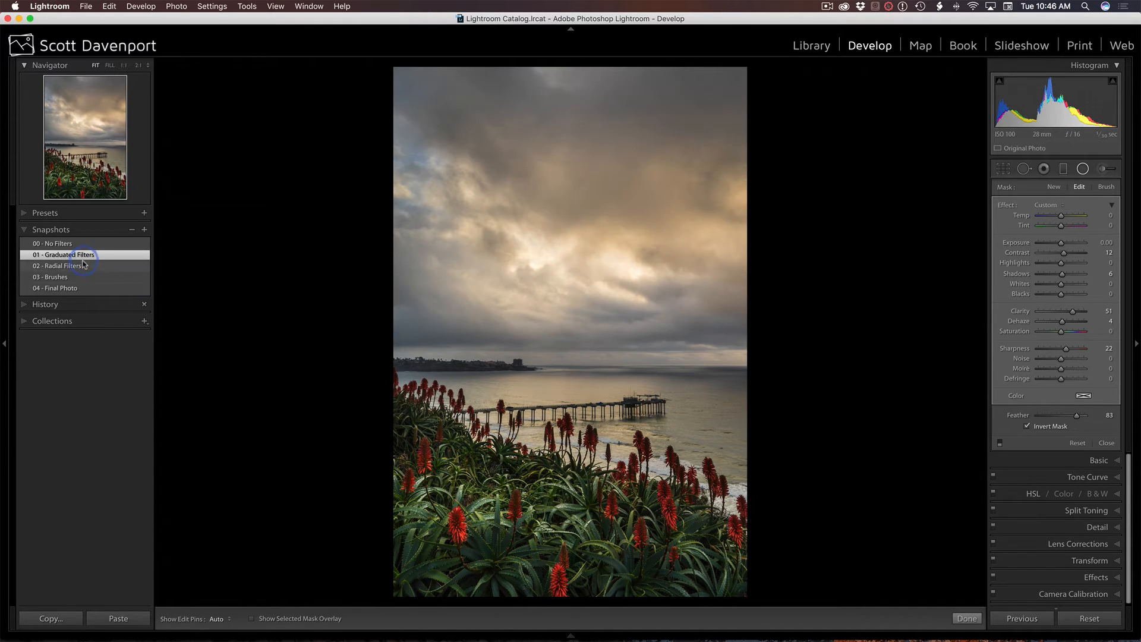
{"action": "left_click", "coordinate": [82, 267]}
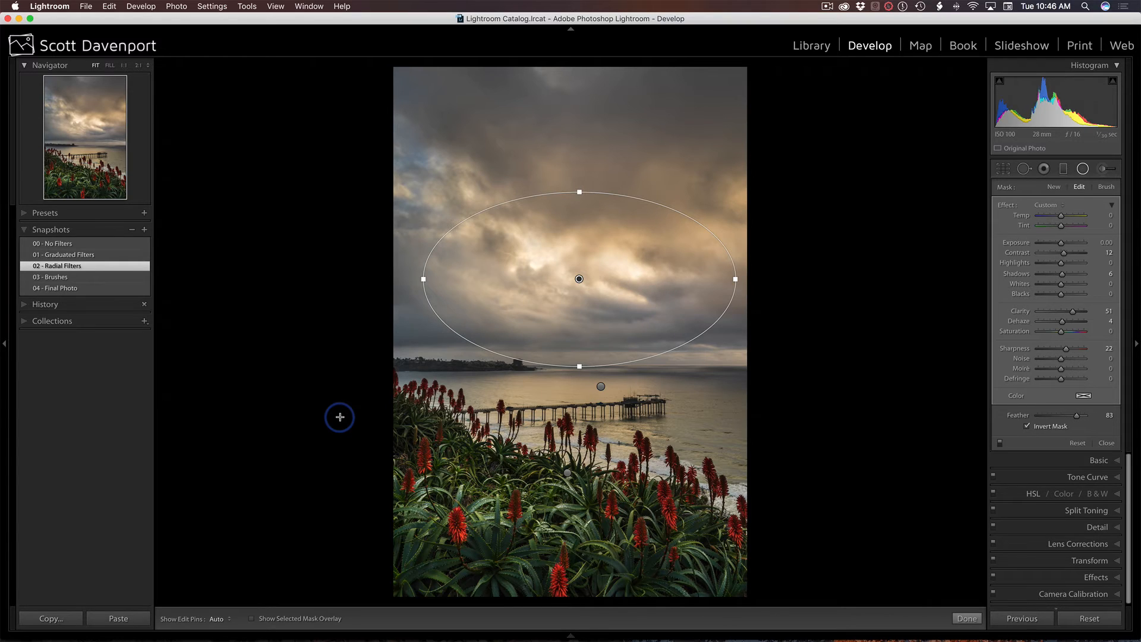
Step: Examine the Adjustment Brush edit on the surf in the 03 - Brushes snapshot, and compare it with 02 - Radial Filters
{"action": "left_click", "coordinate": [124, 276]}
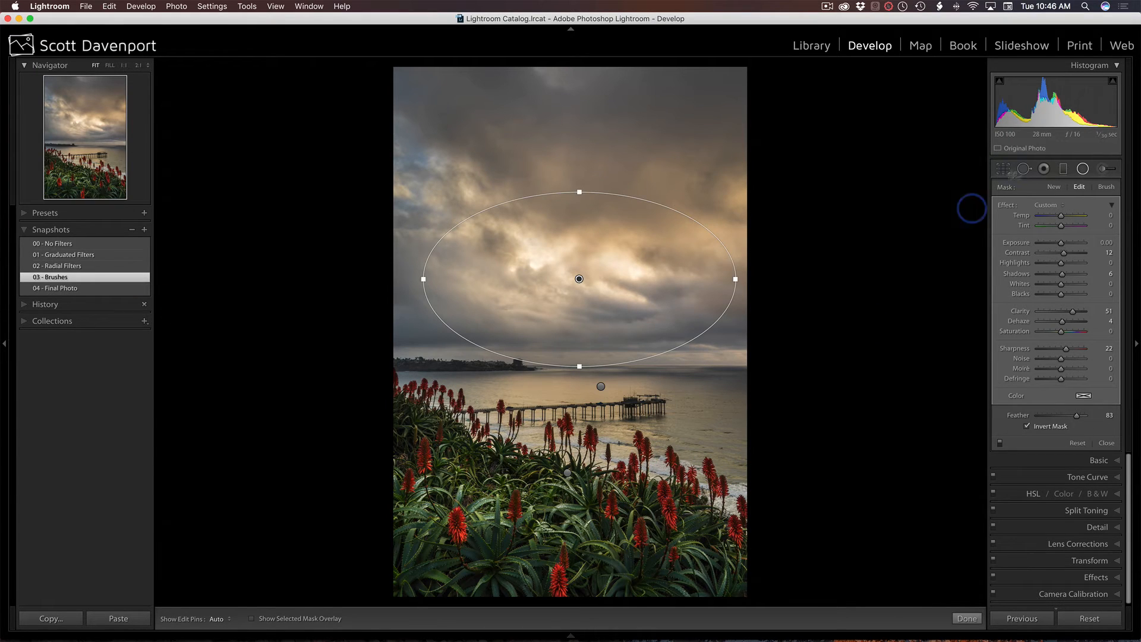
{"action": "left_click", "coordinate": [1105, 168]}
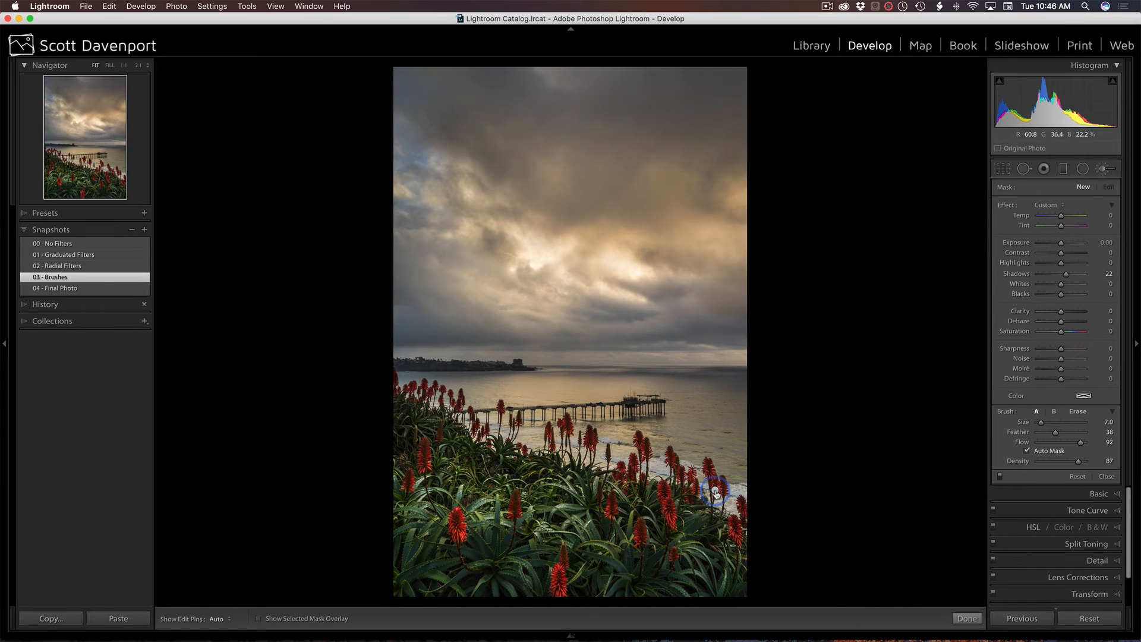
{"action": "mouse_move", "coordinate": [715, 490]}
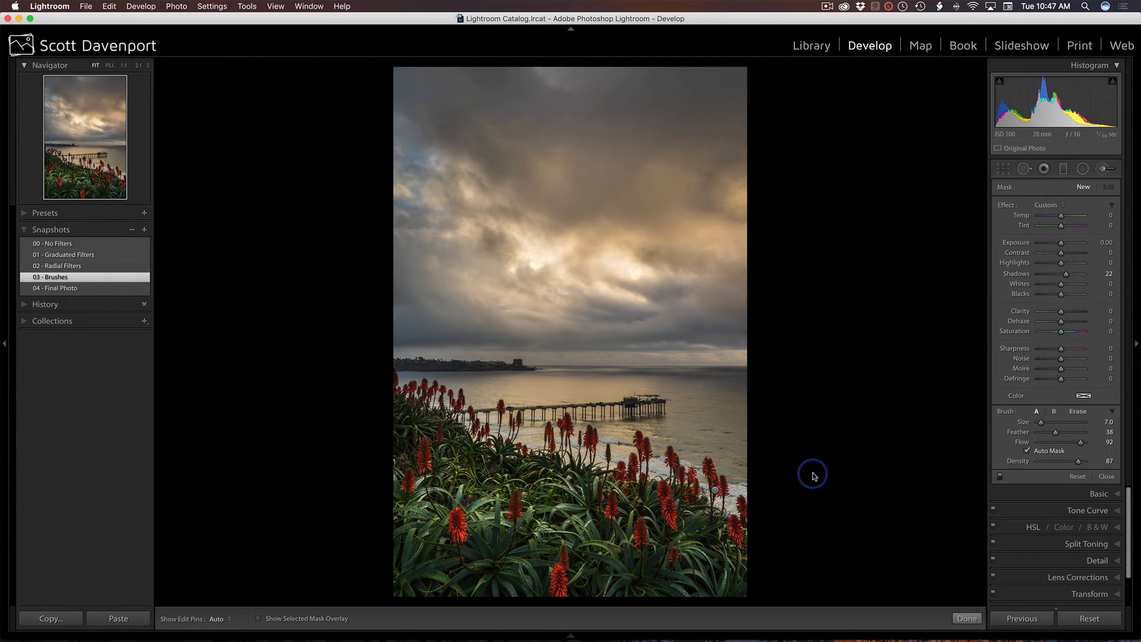
{"action": "left_click", "coordinate": [91, 266]}
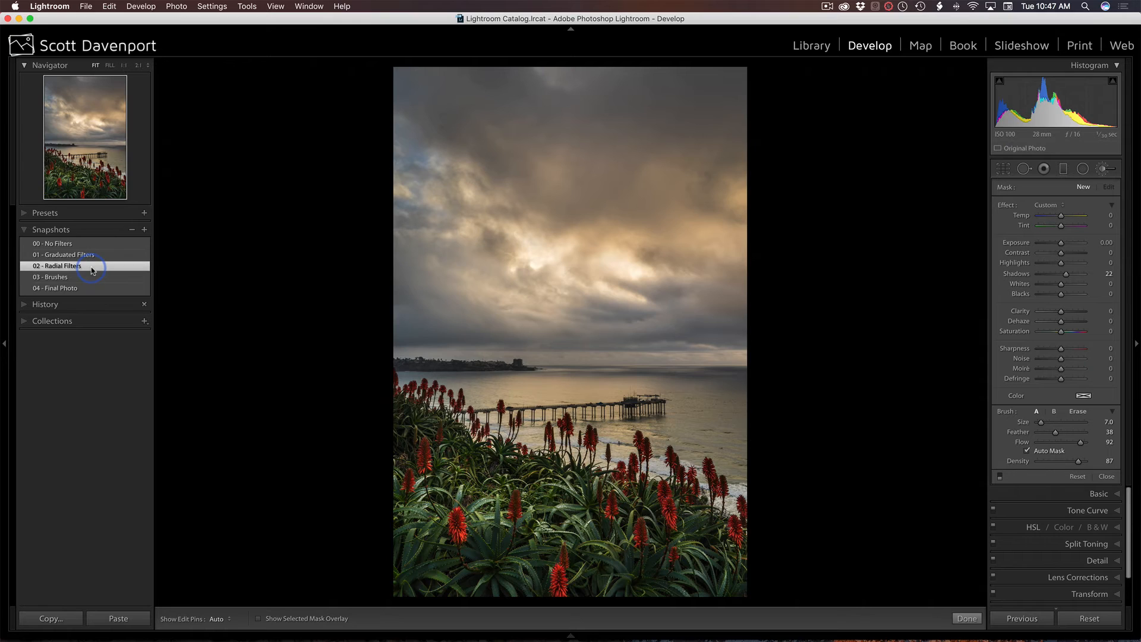
{"action": "left_click", "coordinate": [88, 279]}
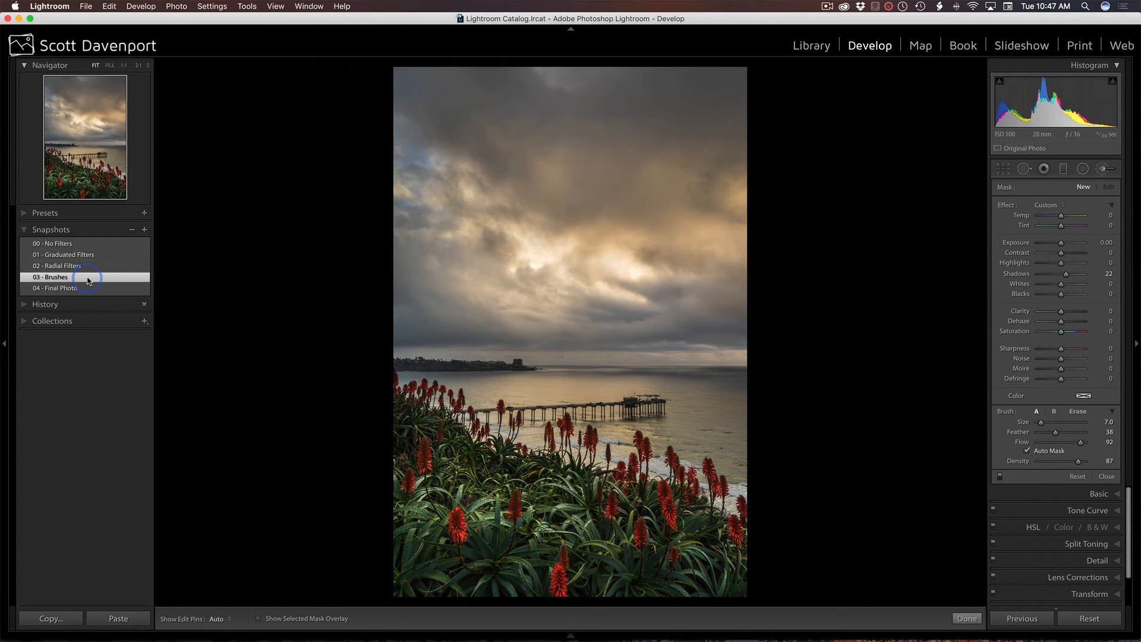
Step: Compare the 04 - Final Photo snapshot with 00 - No Filters, leaving 04 - Final Photo applied
{"action": "left_click", "coordinate": [77, 289]}
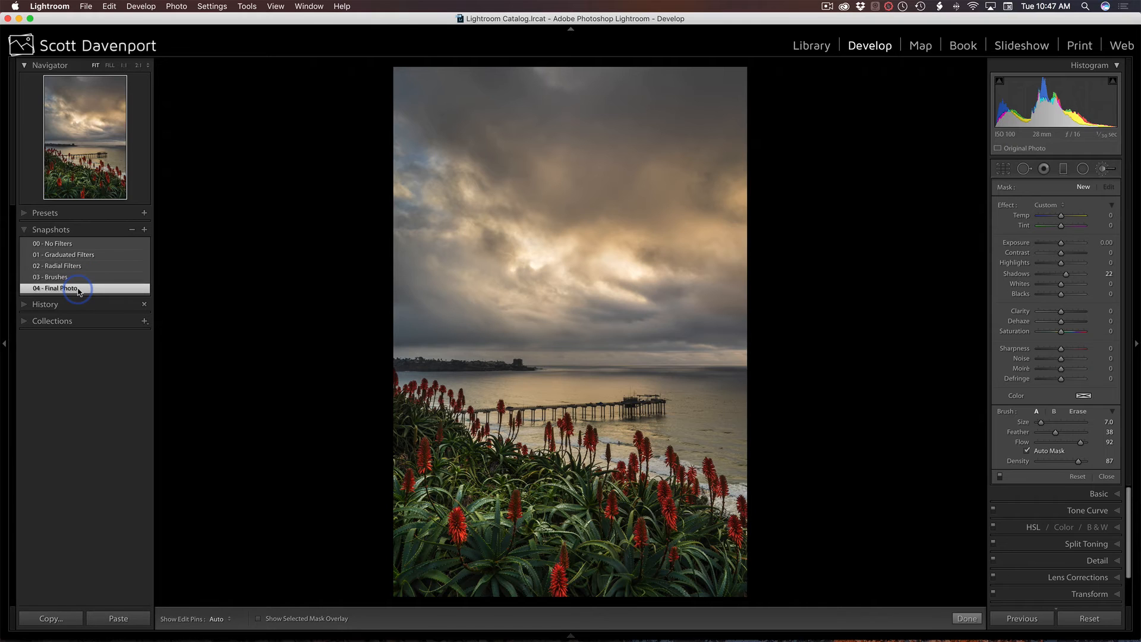
{"action": "left_click", "coordinate": [83, 245]}
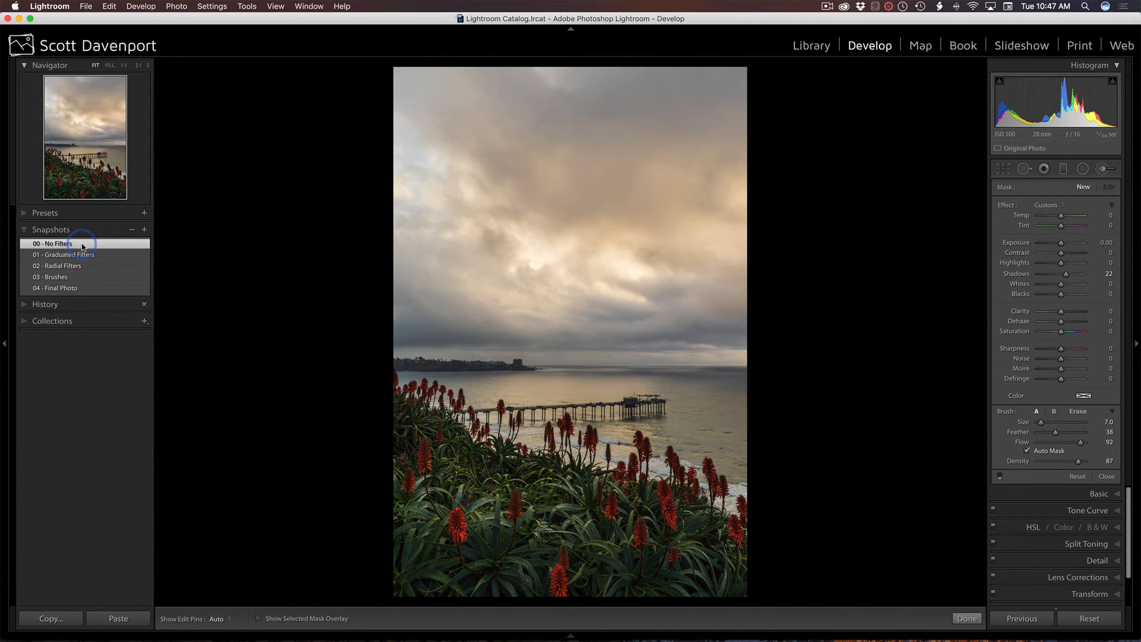
{"action": "left_click", "coordinate": [78, 288]}
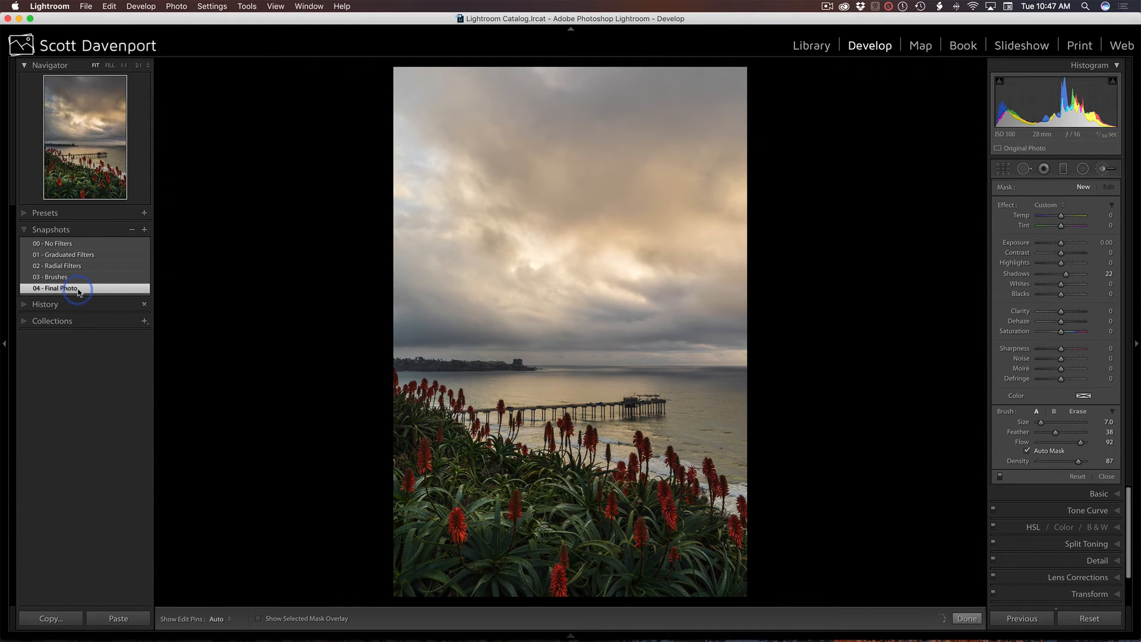